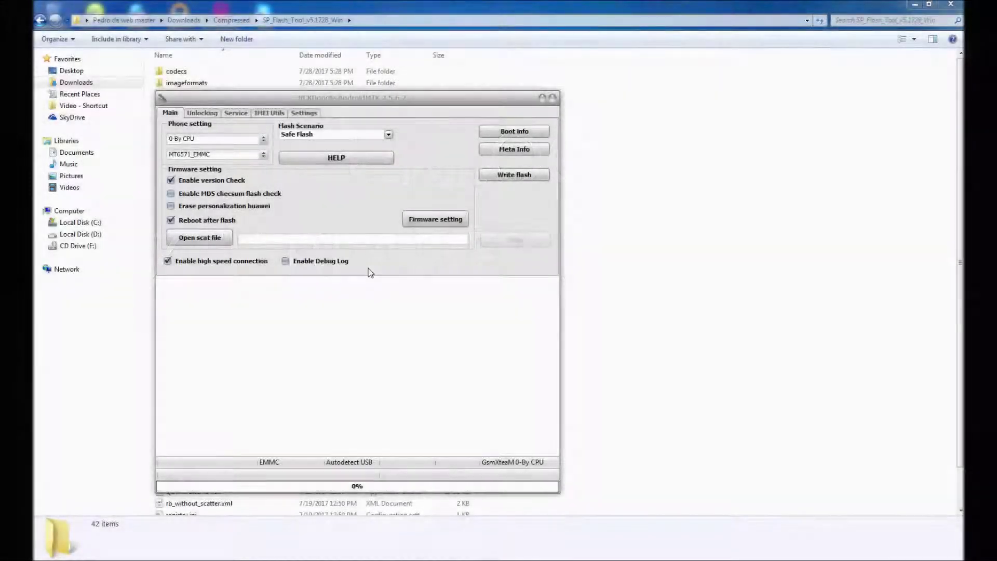
Step: Nudge the NCK Dongle window and switch to the Unlocking functions
{"action": "left_click_drag", "start_coordinate": [261, 99], "coordinate": [254, 96]}
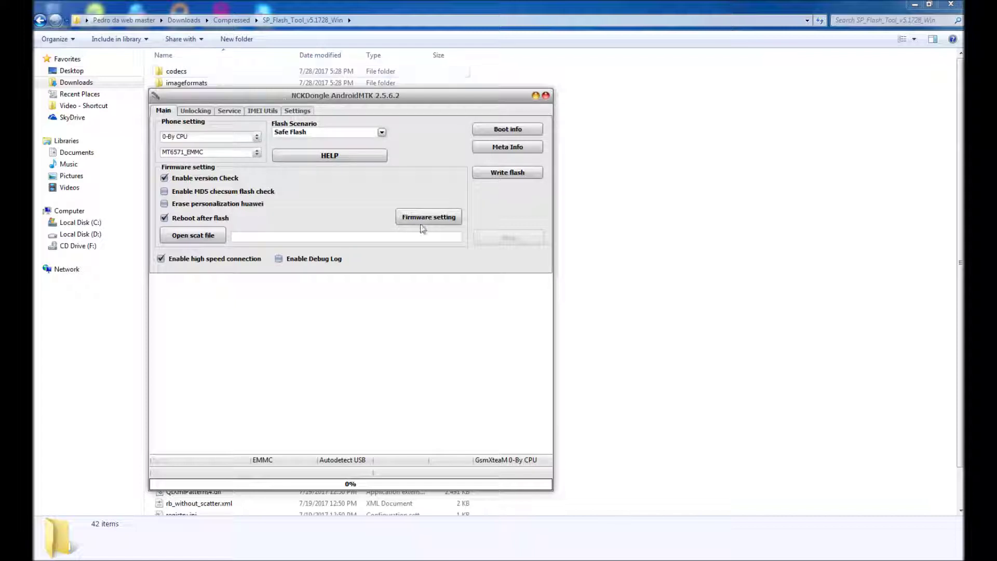
{"action": "left_click", "coordinate": [196, 112]}
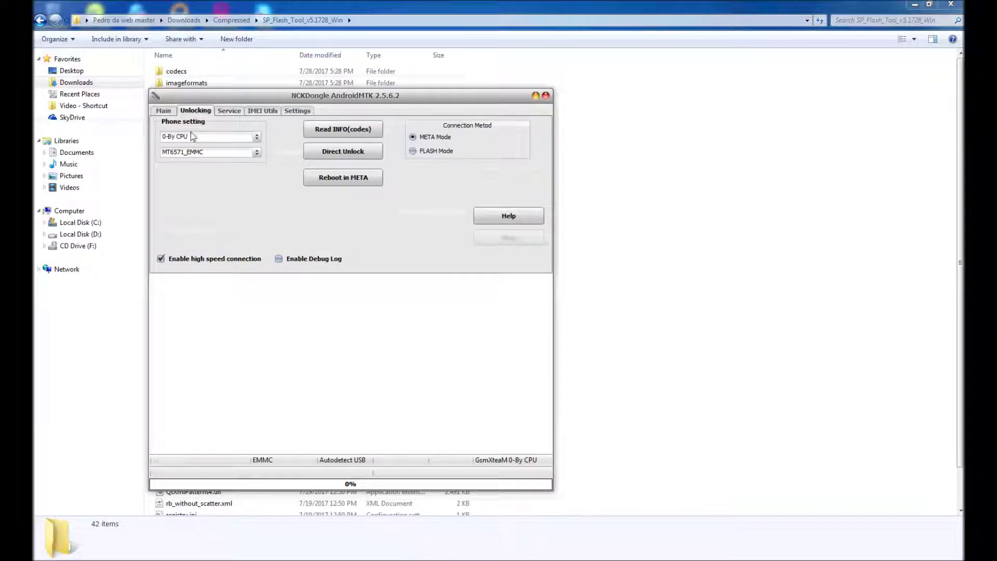
Step: Pick Zte as the brand, browse its model list, then scroll the reopened brand list
{"action": "left_click", "coordinate": [213, 136]}
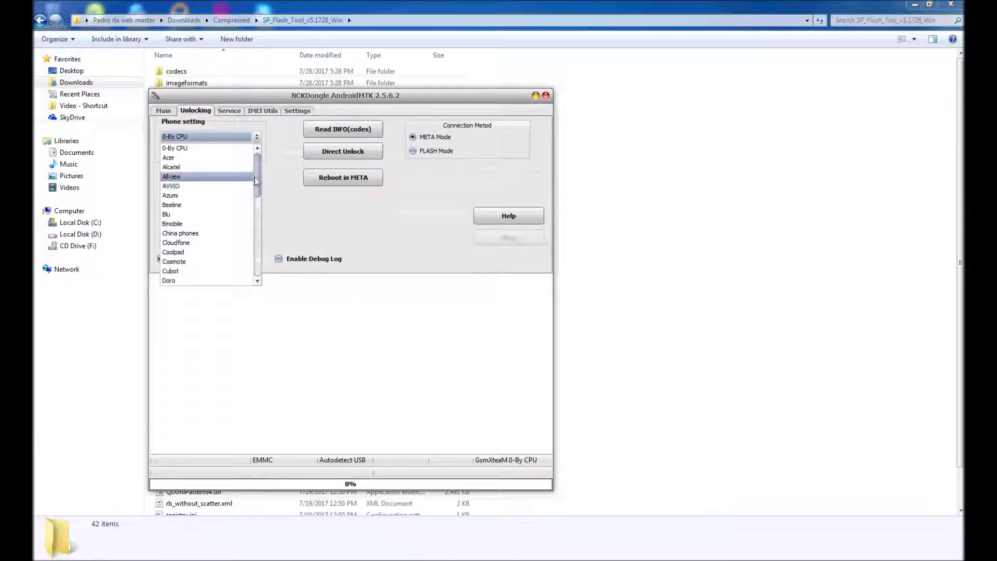
{"action": "left_click_drag", "start_coordinate": [257, 156], "coordinate": [258, 277]}
{"action": "left_click", "coordinate": [179, 281]}
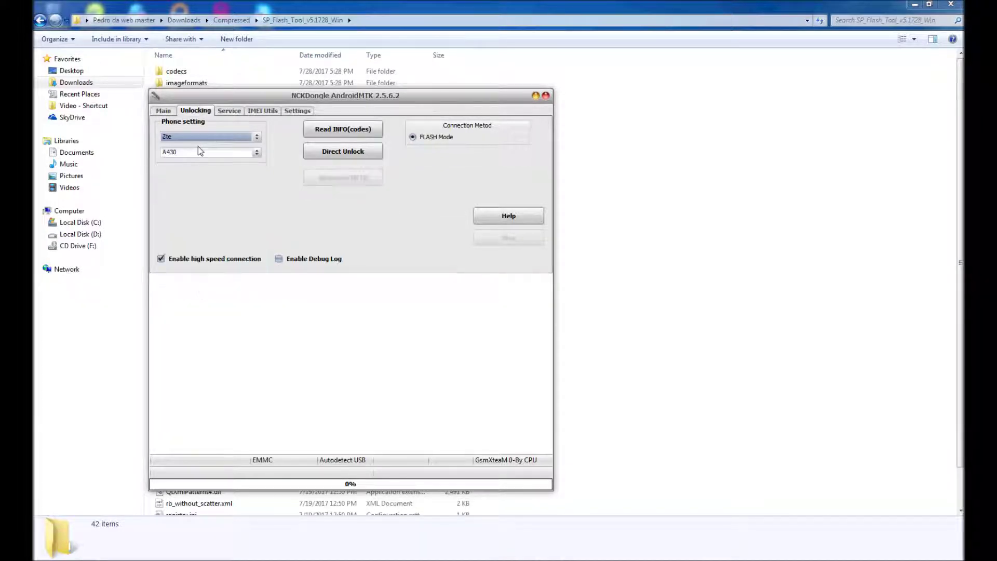
{"action": "left_click", "coordinate": [232, 153]}
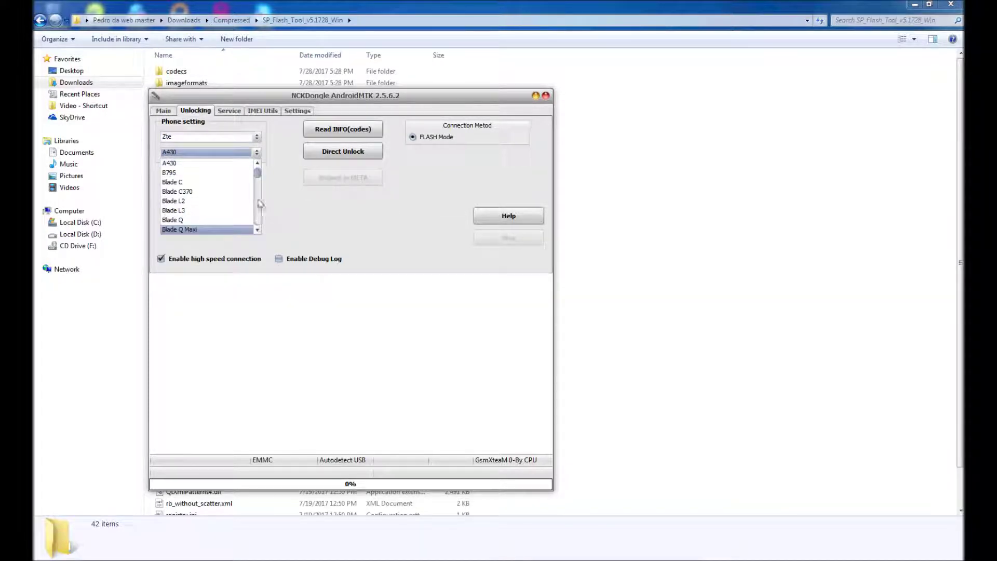
{"action": "mouse_move", "coordinate": [258, 176]}
{"action": "left_mouse_down"}
{"action": "mouse_move", "coordinate": [257, 185]}
{"action": "mouse_move", "coordinate": [257, 167]}
{"action": "left_mouse_up"}
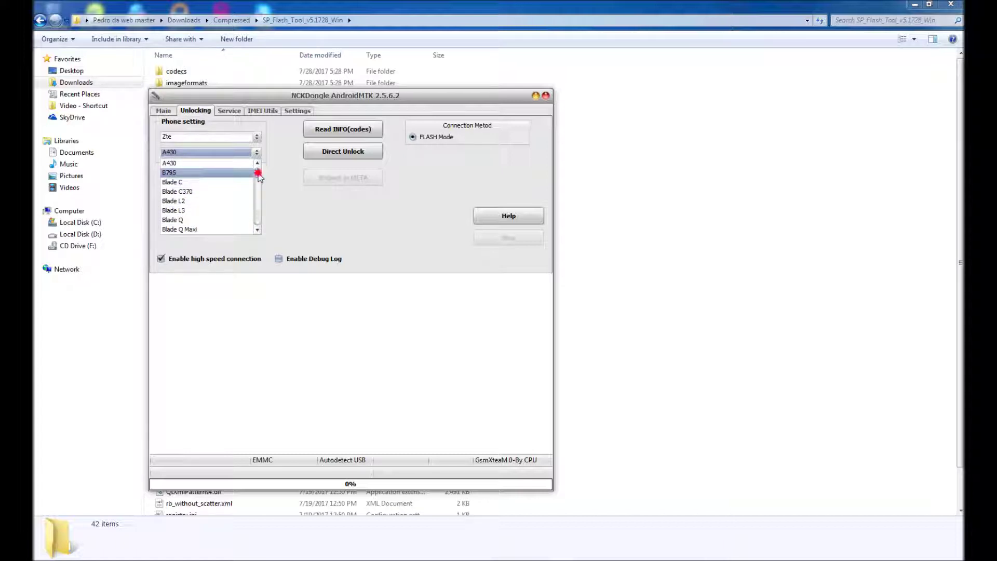
{"action": "mouse_move", "coordinate": [257, 173]}
{"action": "left_mouse_down"}
{"action": "mouse_move", "coordinate": [256, 225]}
{"action": "mouse_move", "coordinate": [256, 159]}
{"action": "left_mouse_up"}
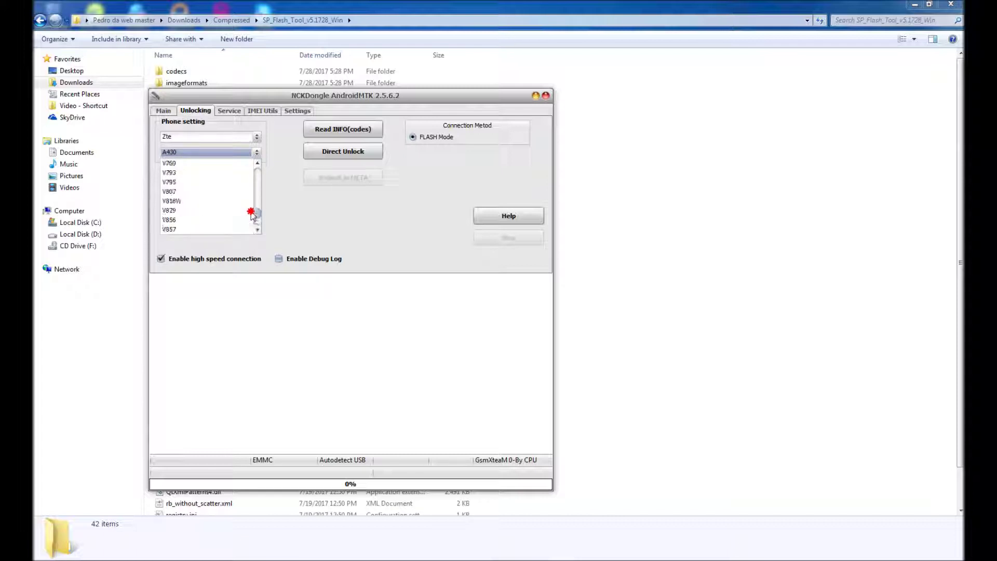
{"action": "left_click", "coordinate": [252, 155]}
{"action": "left_click", "coordinate": [210, 137]}
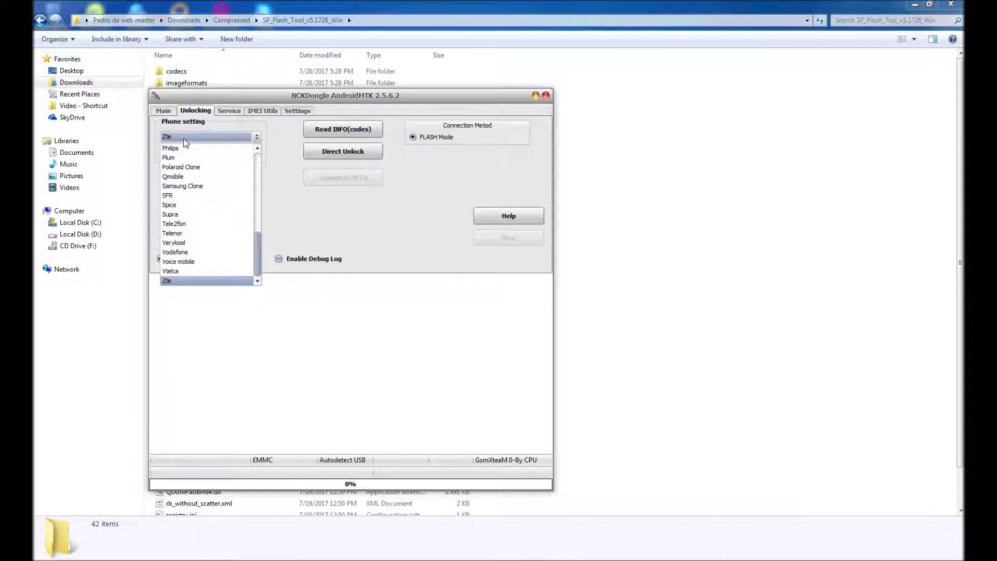
{"action": "left_click_drag", "start_coordinate": [259, 259], "coordinate": [257, 156]}
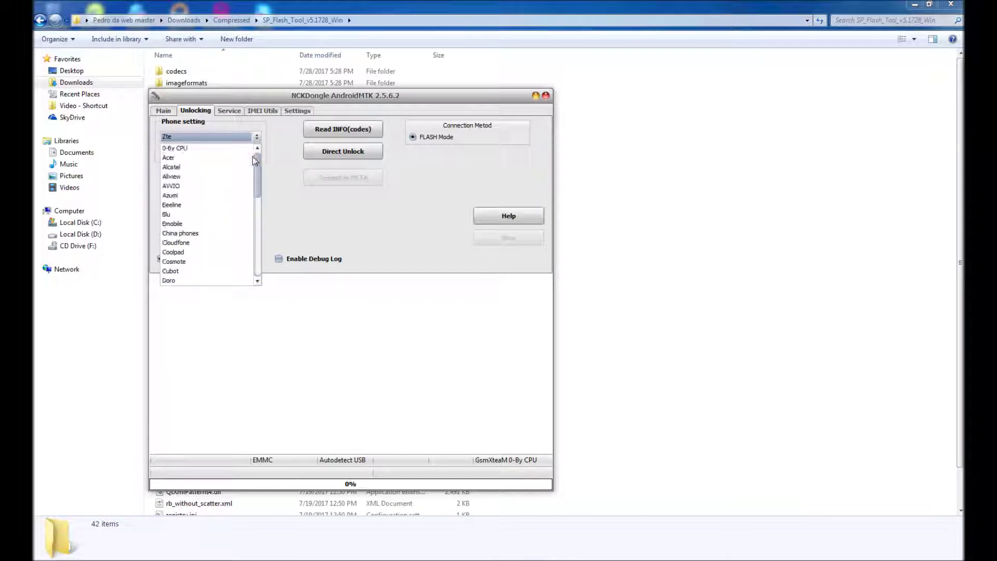
Step: Choose 0-By CPU with the MT6572_EMMC chipset and launch Direct Unlock
{"action": "left_click", "coordinate": [187, 149]}
{"action": "left_click", "coordinate": [216, 152]}
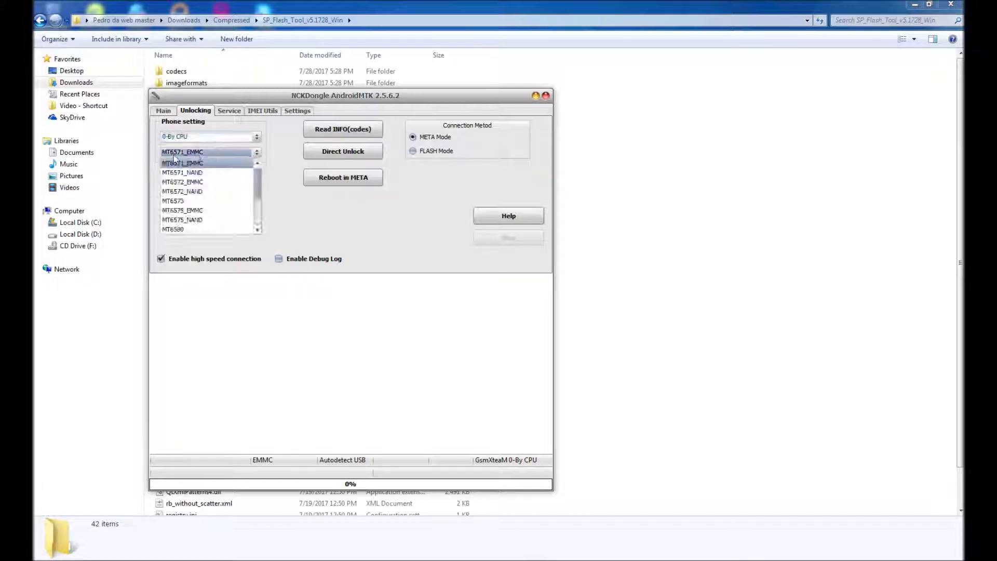
{"action": "left_click", "coordinate": [192, 186]}
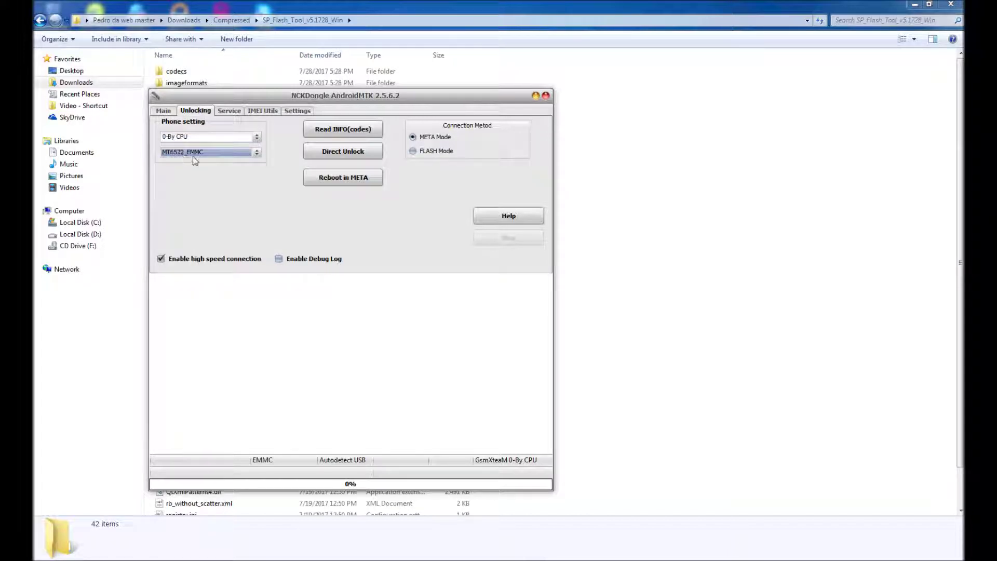
{"action": "left_click", "coordinate": [352, 155]}
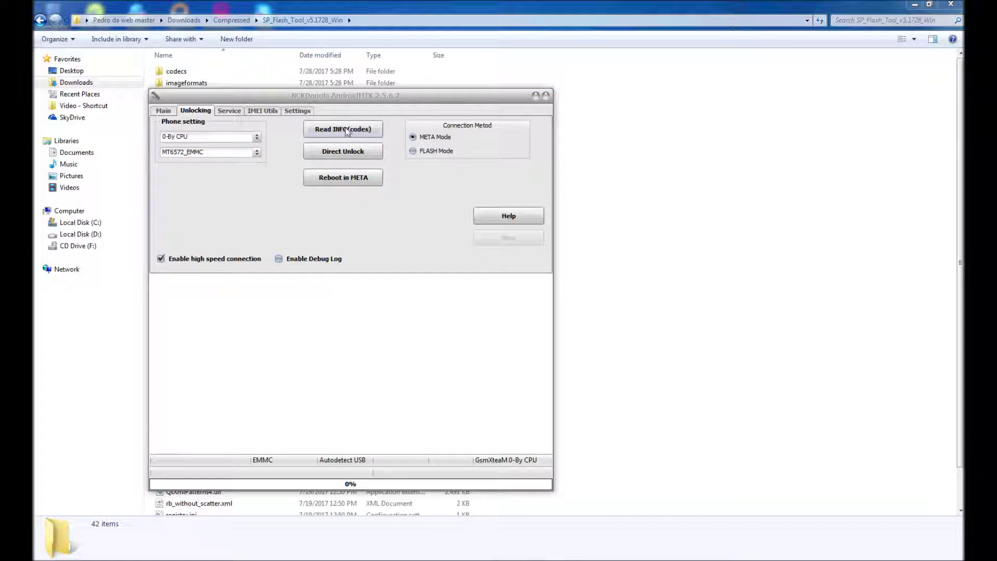
{"action": "left_click", "coordinate": [343, 129]}
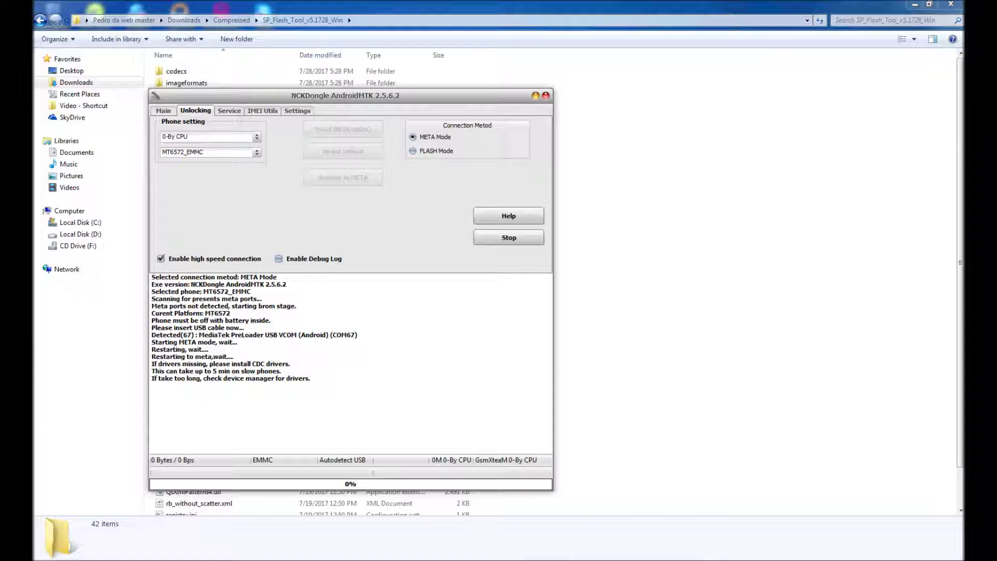
Step: Check the tray's hidden notification icons during the unlock, then dismiss that popup
{"action": "left_click", "coordinate": [877, 556]}
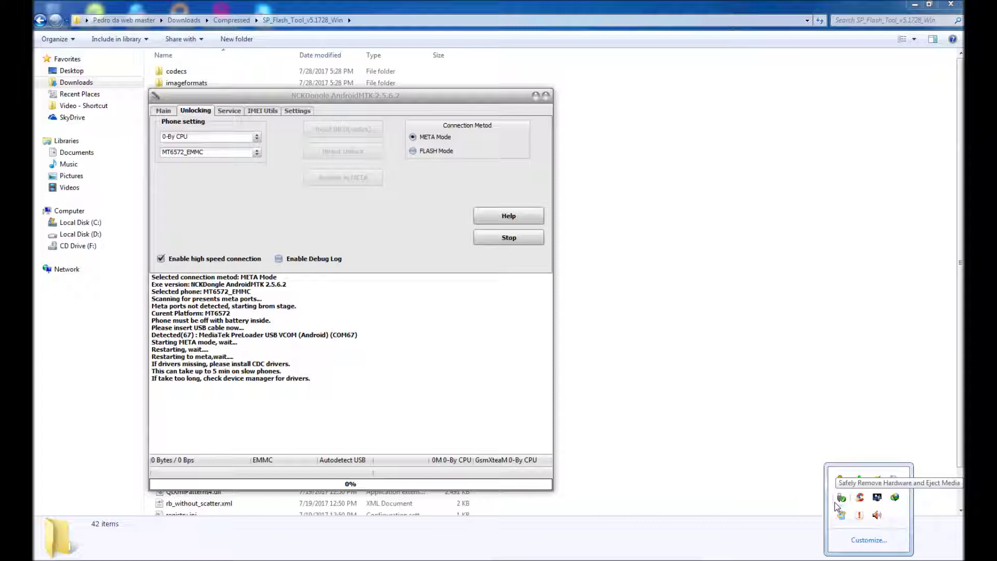
{"action": "left_click", "coordinate": [817, 455]}
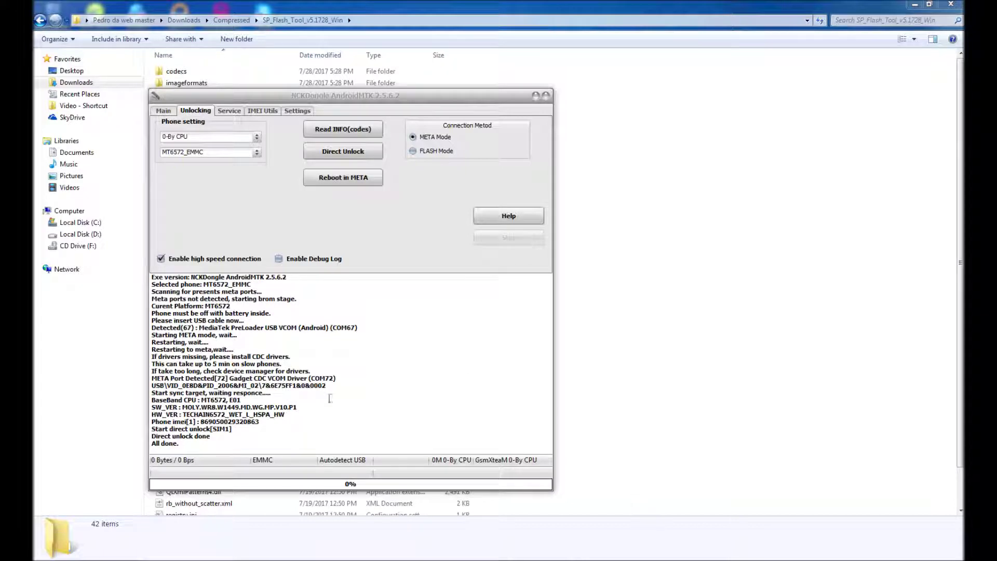
Step: Highlight the log lines through 'Direct unlock done', then the final lines down to 'All done.'
{"action": "left_click", "coordinate": [204, 445]}
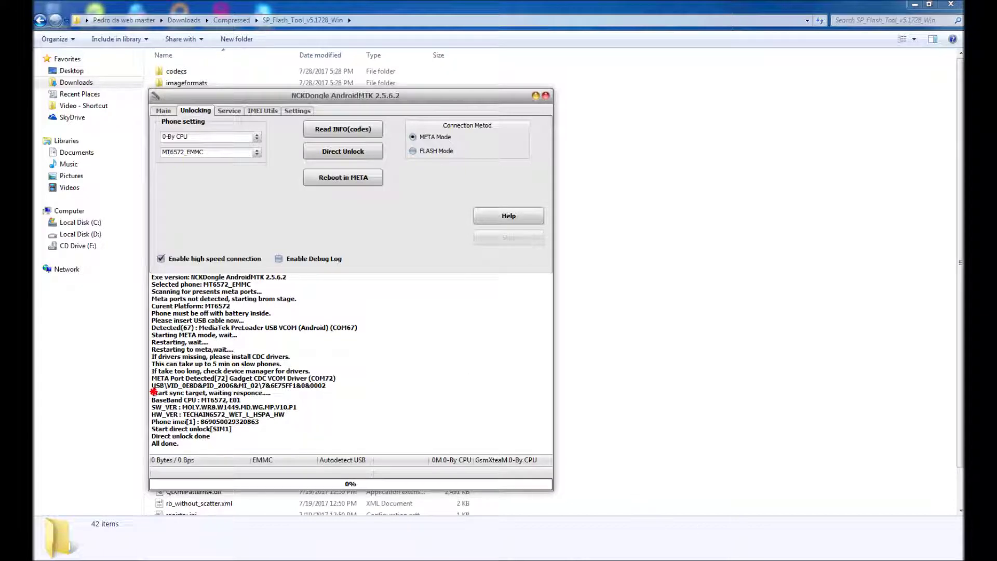
{"action": "left_click", "coordinate": [152, 391]}
{"action": "mouse_move", "coordinate": [212, 437]}
{"action": "left_mouse_down"}
{"action": "mouse_move", "coordinate": [143, 424]}
{"action": "mouse_move", "coordinate": [147, 386]}
{"action": "left_mouse_up"}
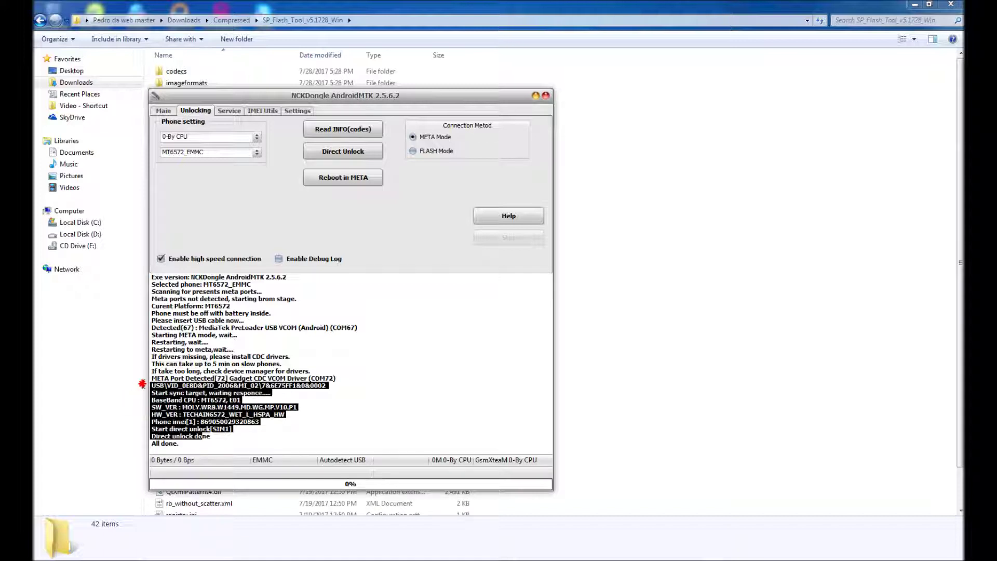
{"action": "left_click", "coordinate": [283, 426]}
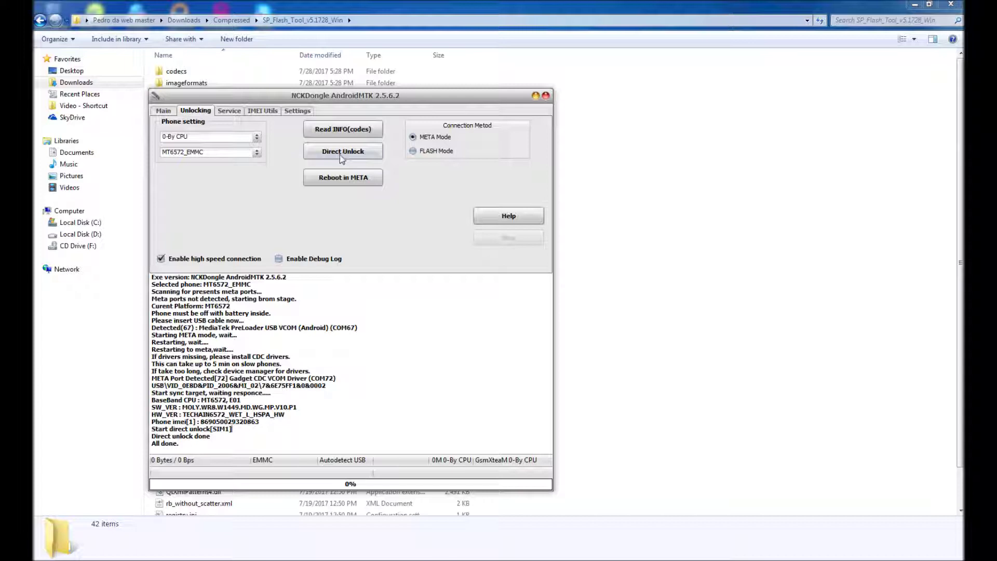
{"action": "mouse_move", "coordinate": [218, 443]}
{"action": "left_mouse_down"}
{"action": "mouse_move", "coordinate": [140, 413]}
{"action": "mouse_move", "coordinate": [289, 413]}
{"action": "left_mouse_up"}
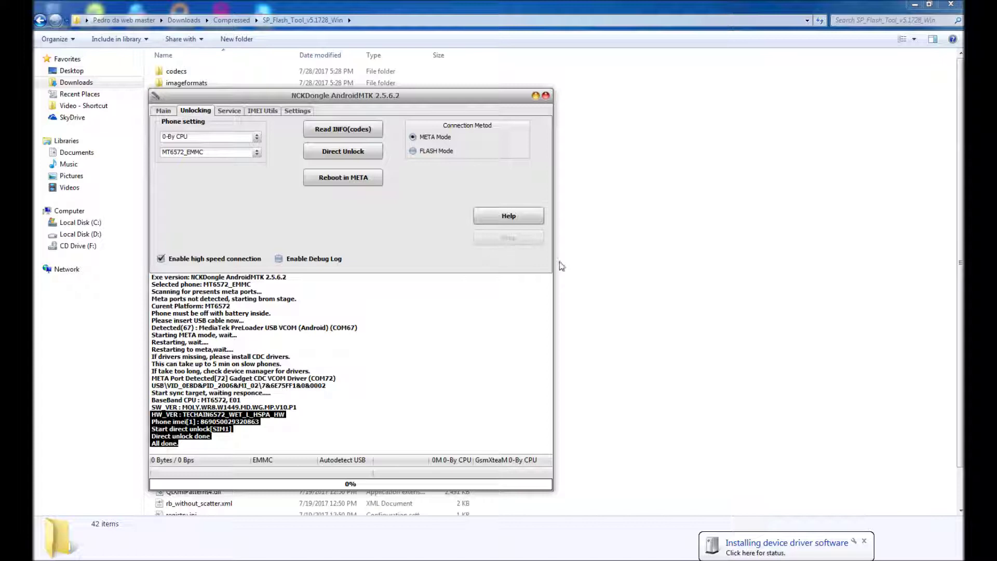
Step: Clear the log selection and expand the tray's hidden icons
{"action": "left_click", "coordinate": [733, 546]}
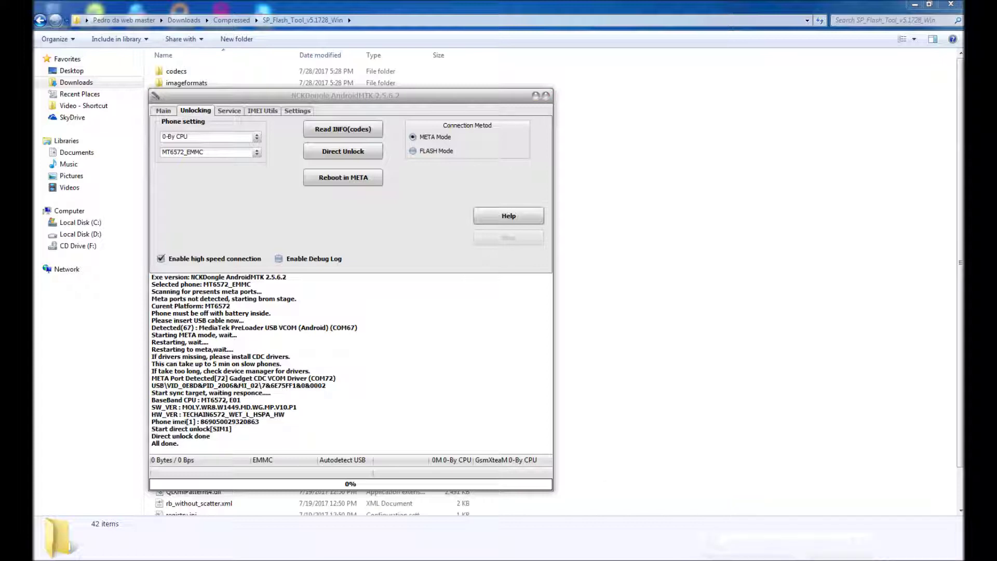
{"action": "left_click", "coordinate": [902, 555]}
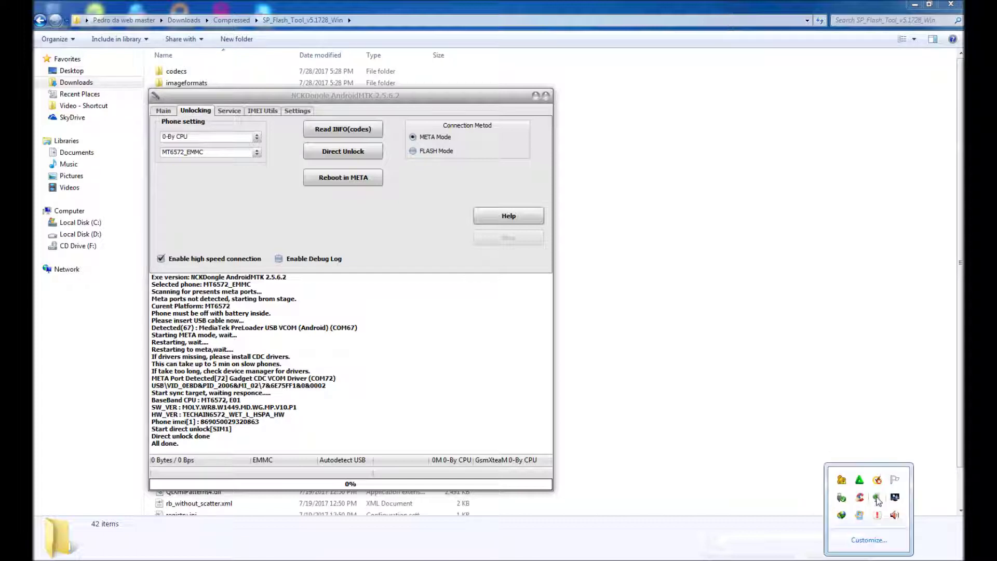